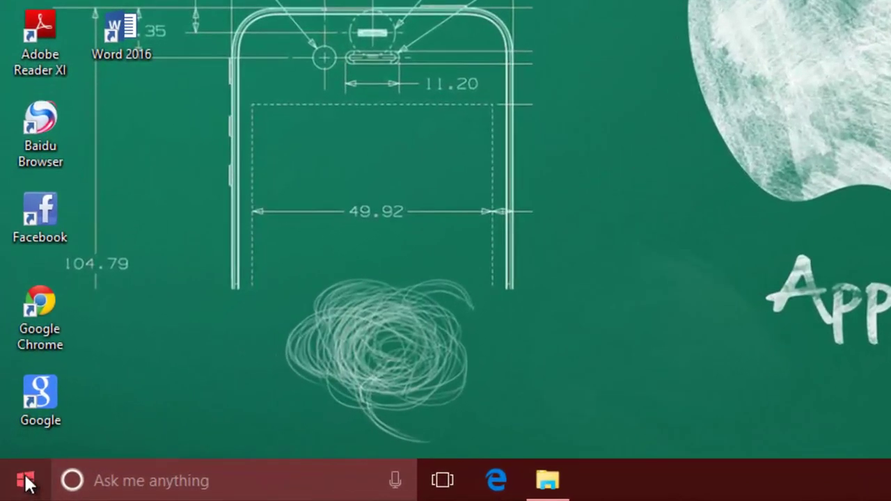
- Open the System Protection tab through the Start menu's System page
right_click(13, 491)
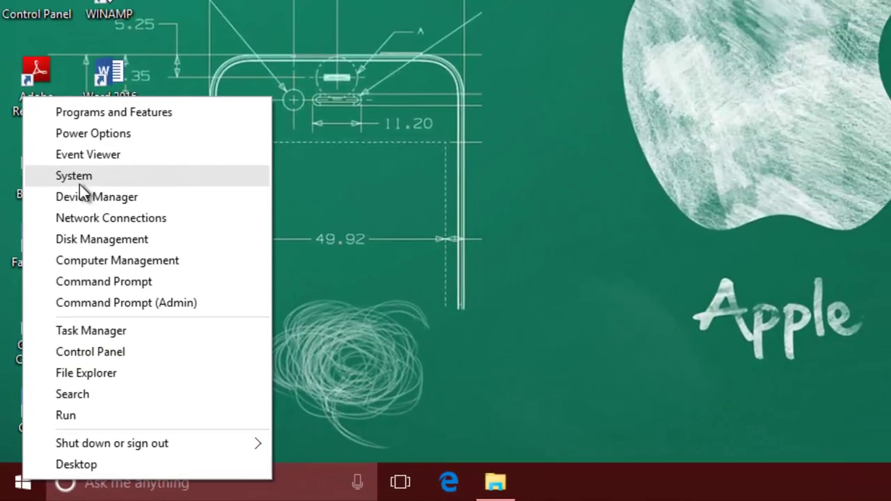
left_click(77, 141)
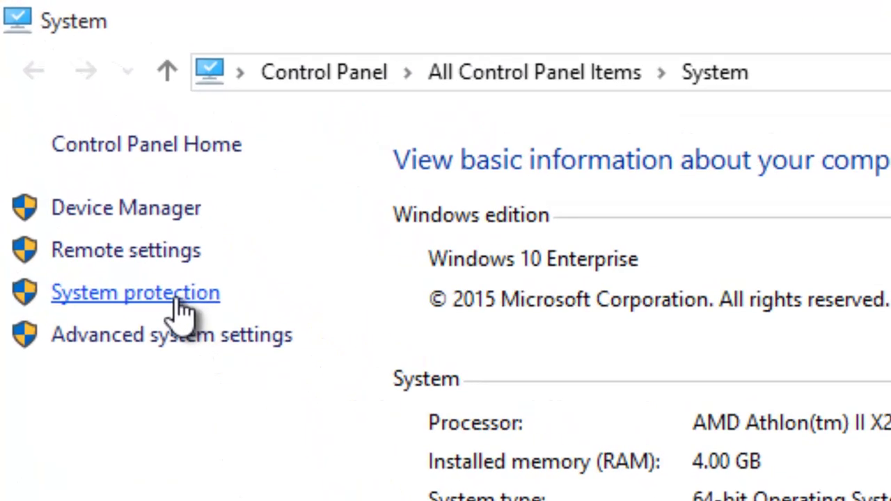
left_click(180, 301)
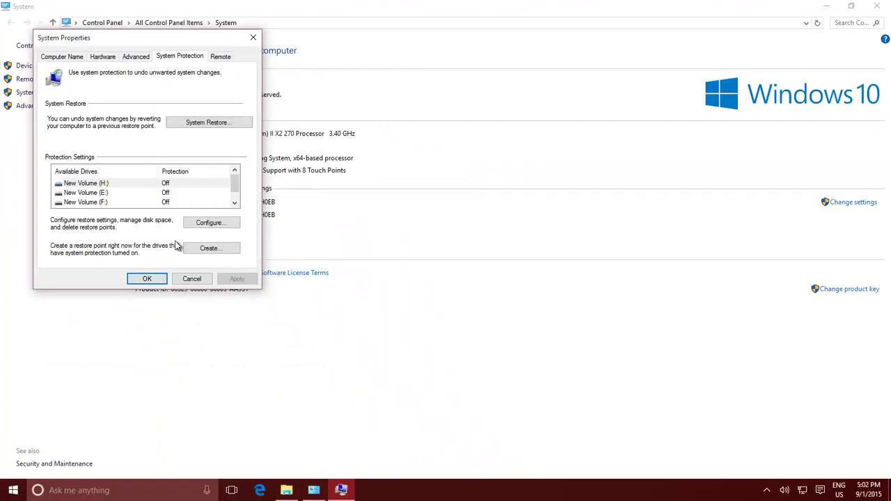
- Close those windows and reopen System Protection via Control Panel's Recovery page, Configure System Restore
left_click(194, 280)
left_click(877, 5)
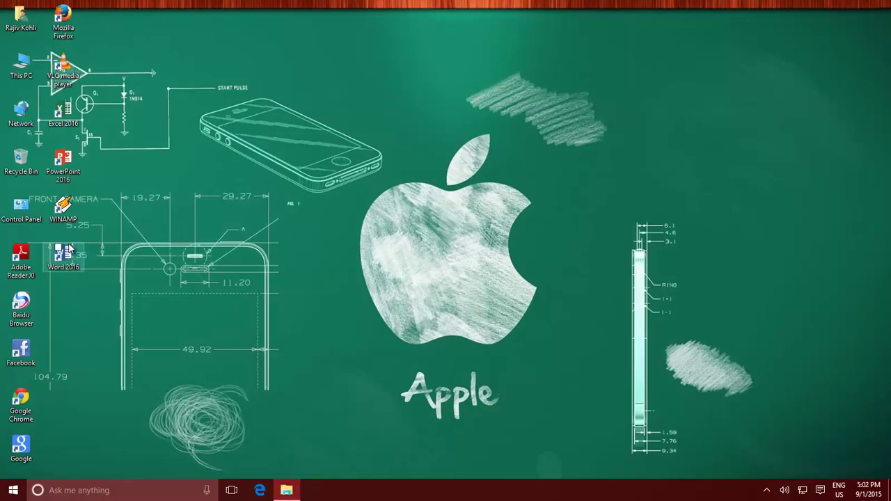
double_click(21, 207)
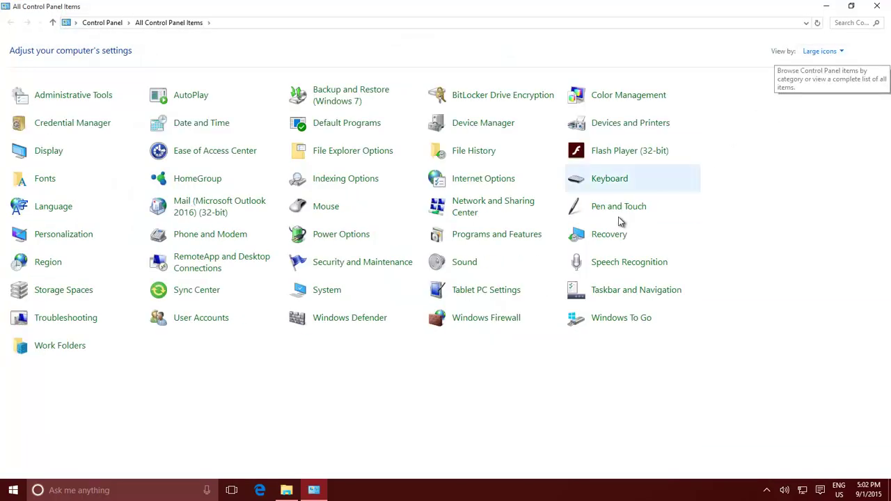
left_click(596, 237)
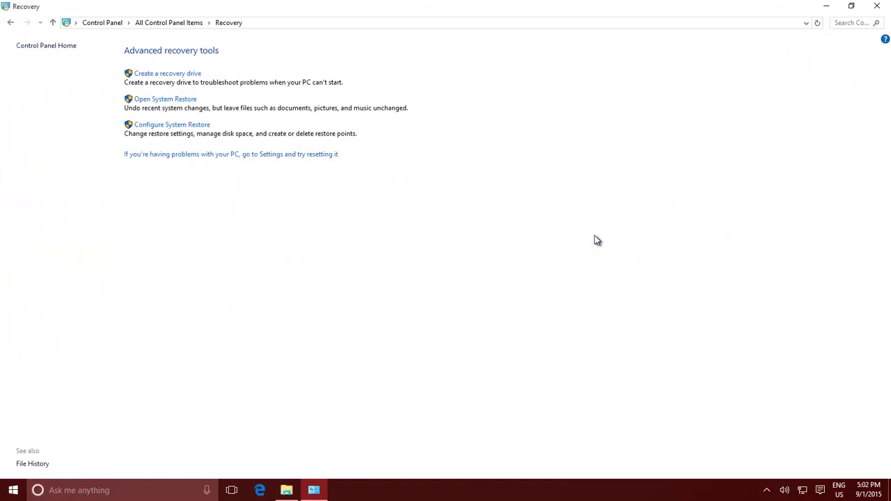
left_click(159, 126)
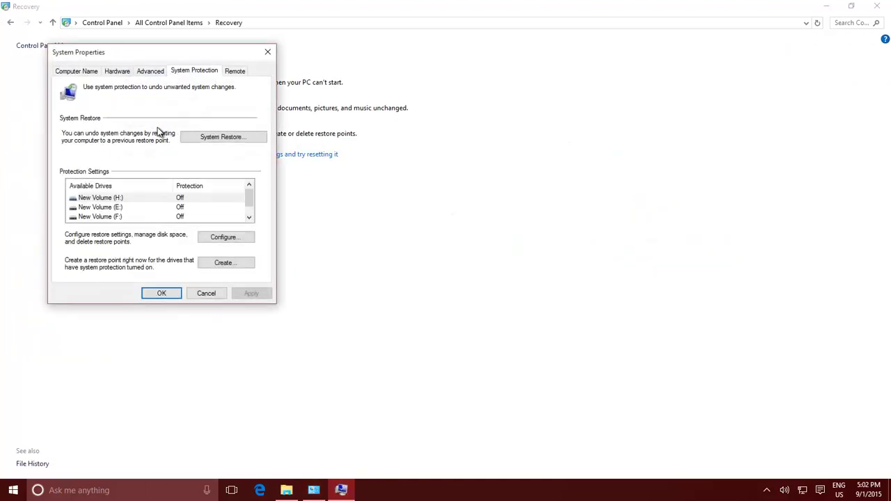
- Reopen System Protection from This PC's Properties and scroll down to Local Disk (C:), protection On
left_click(204, 293)
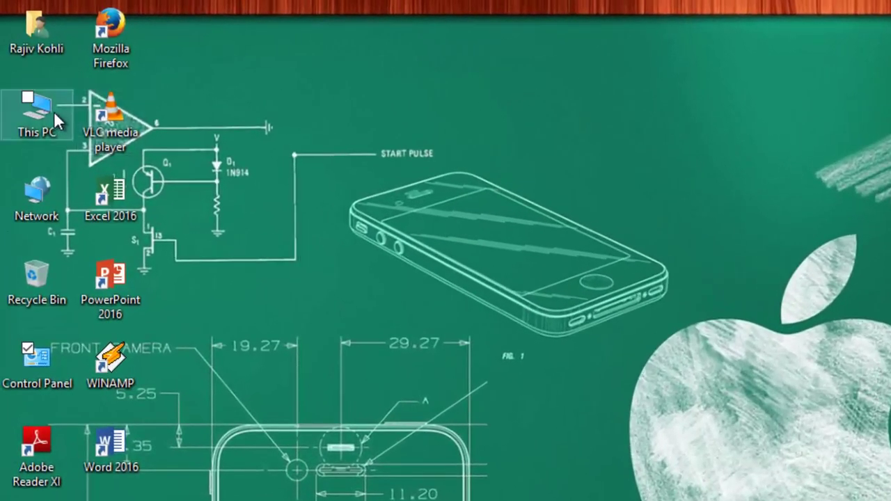
right_click(48, 110)
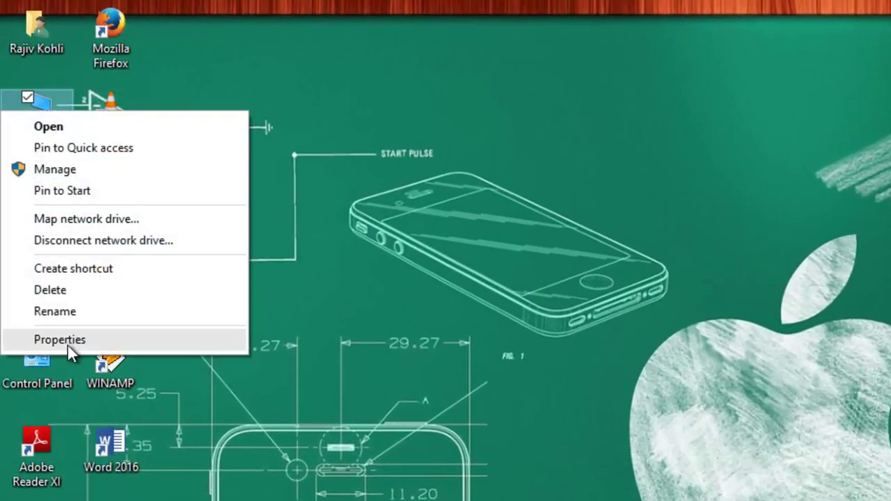
left_click(67, 344)
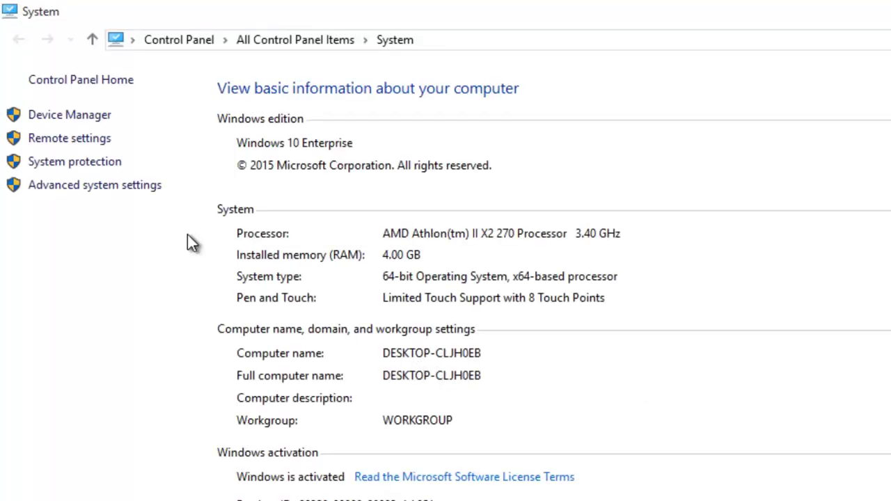
left_click(88, 153)
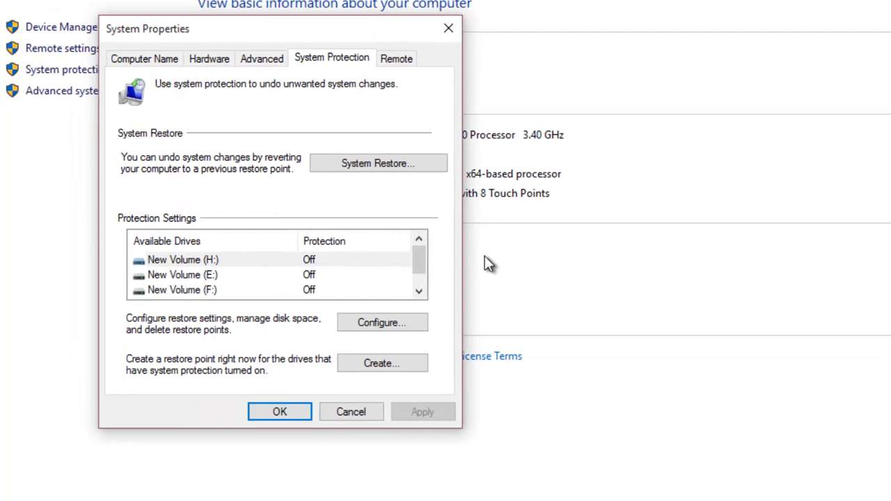
left_click(419, 290)
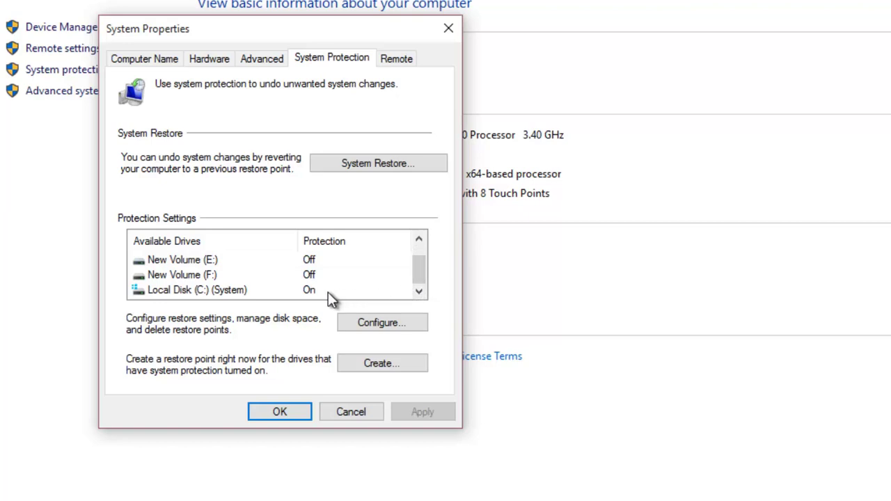
left_click(209, 277)
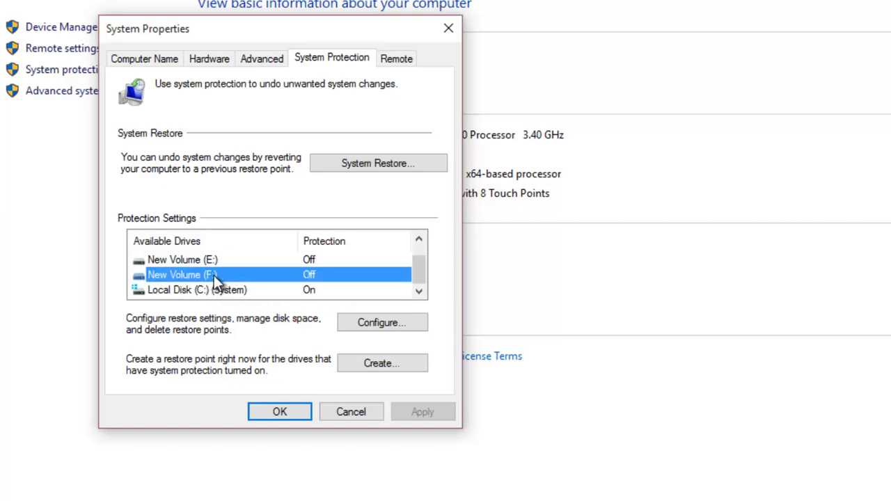
left_click(362, 324)
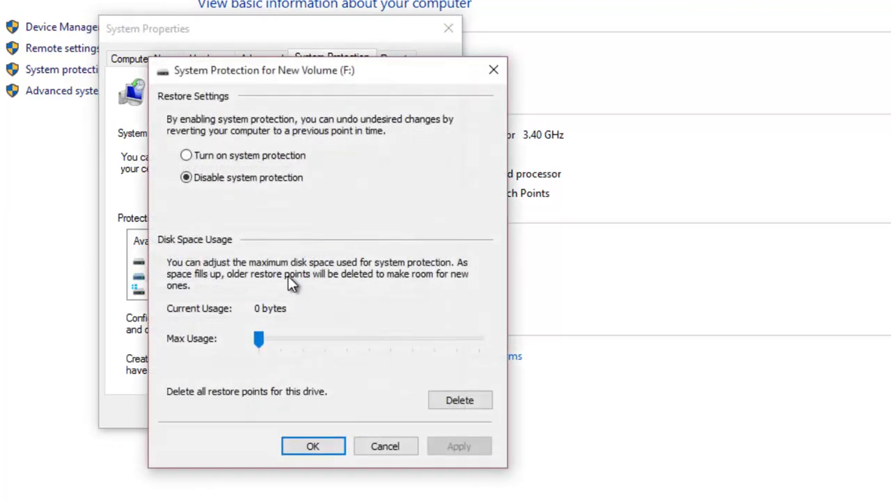
left_click(220, 157)
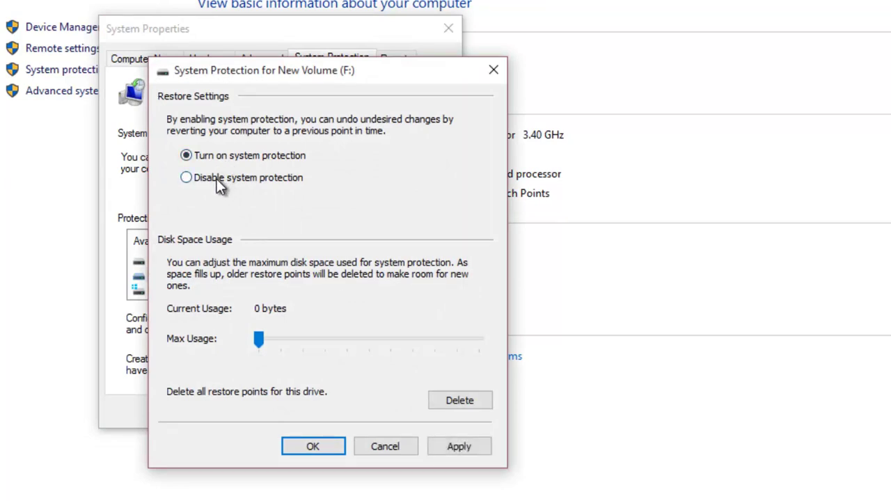
left_click(216, 179)
left_click(217, 156)
left_click(386, 447)
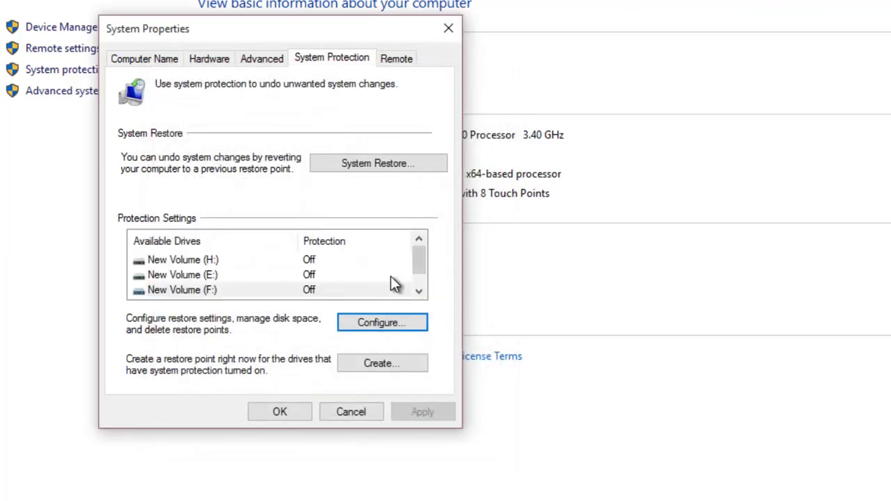
- In Local Disk (C:)'s Configure dialog, drag Max Usage to 6% (3.57 GB)
left_click(420, 291)
left_click(279, 291)
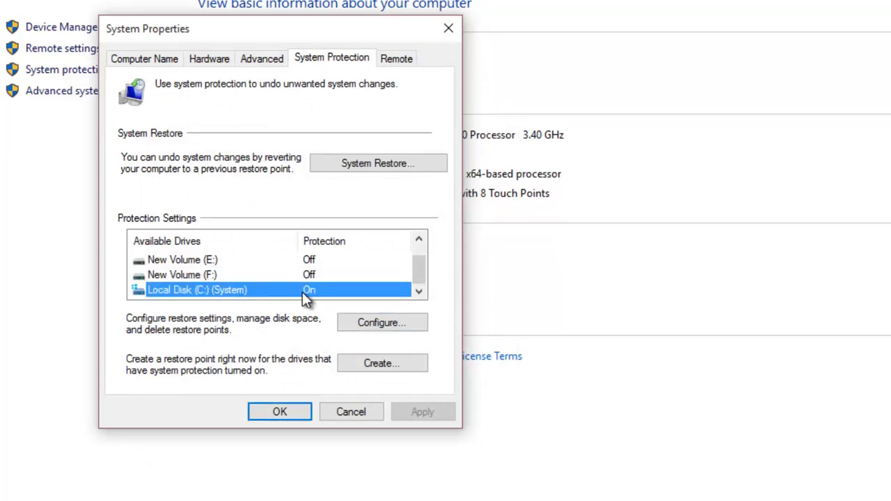
left_click(378, 326)
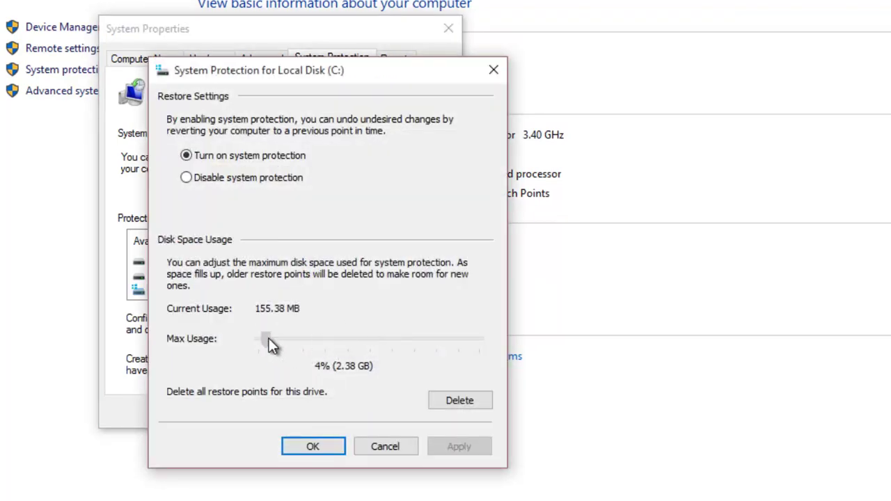
left_click(269, 340)
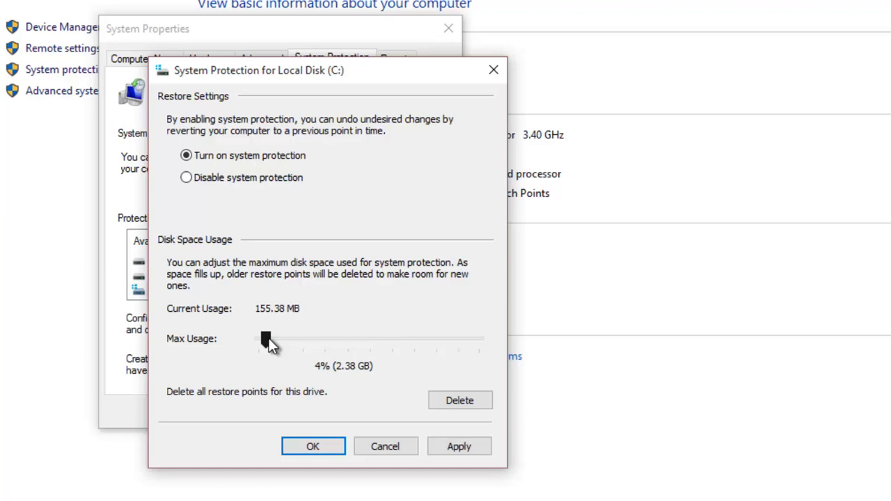
mouse_move(269, 340)
left_mouse_down()
mouse_move(288, 341)
mouse_move(273, 339)
left_mouse_up()
- Back out of deleting C:'s restore points and cancel its protection settings
left_click(475, 403)
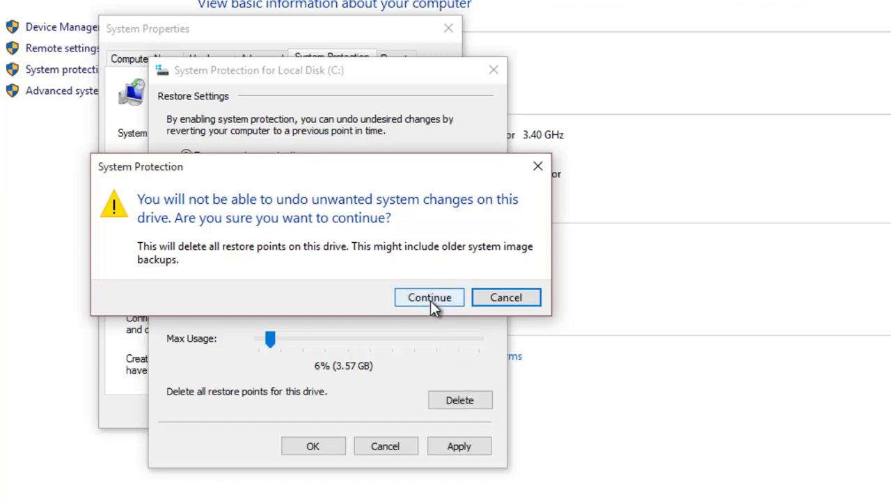
left_click(500, 304)
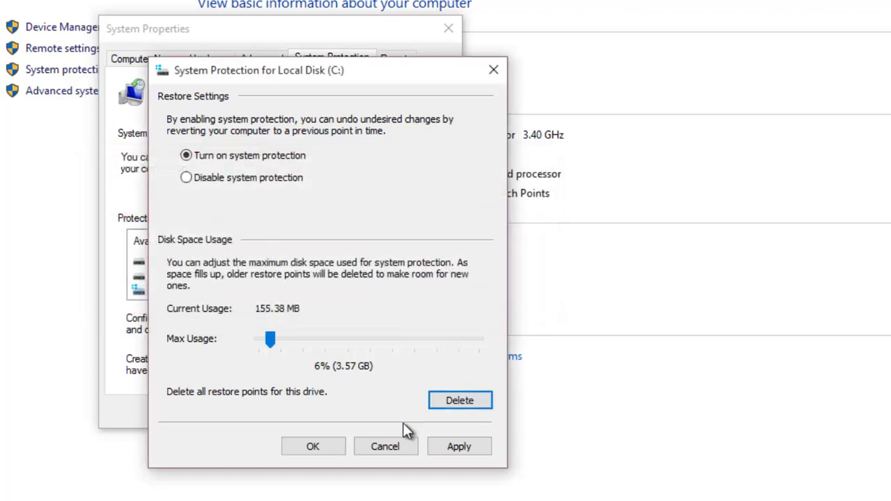
left_click(390, 447)
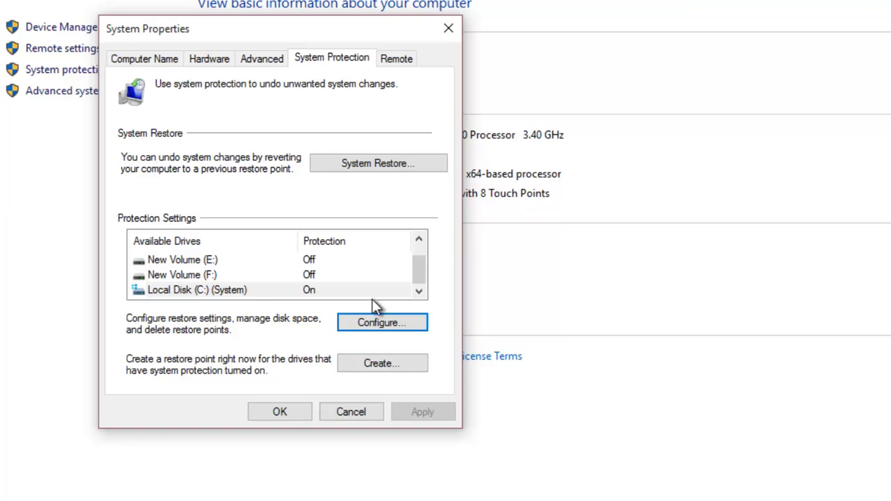
- Create a restore point described 'After Windows Update - 1 September 2015' and close the success message
left_click(385, 363)
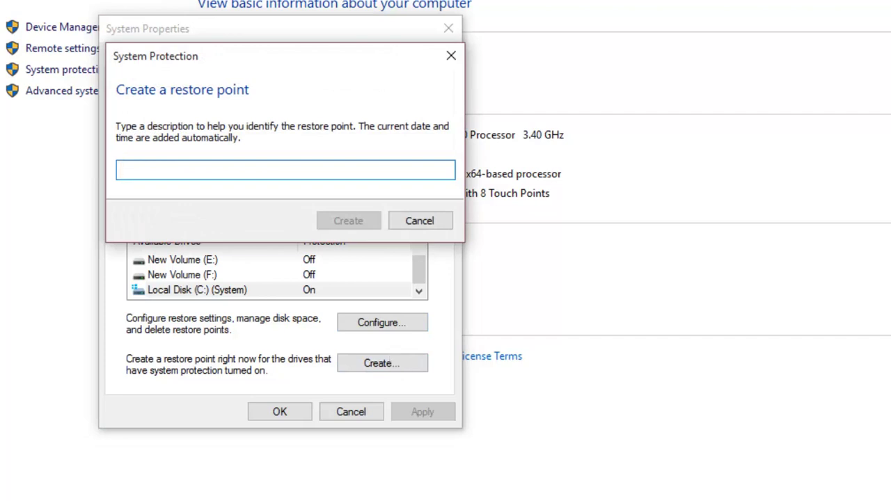
type("After Windows Update - 1 September 2015")
left_click(355, 221)
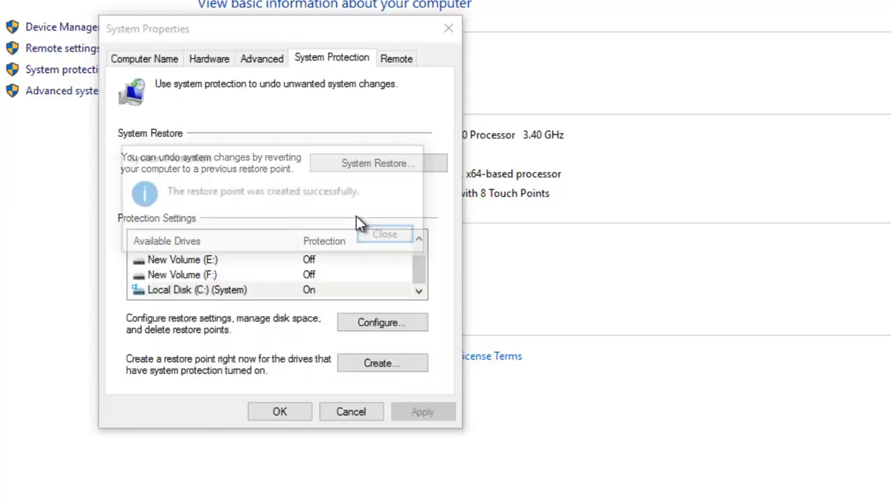
left_click(390, 240)
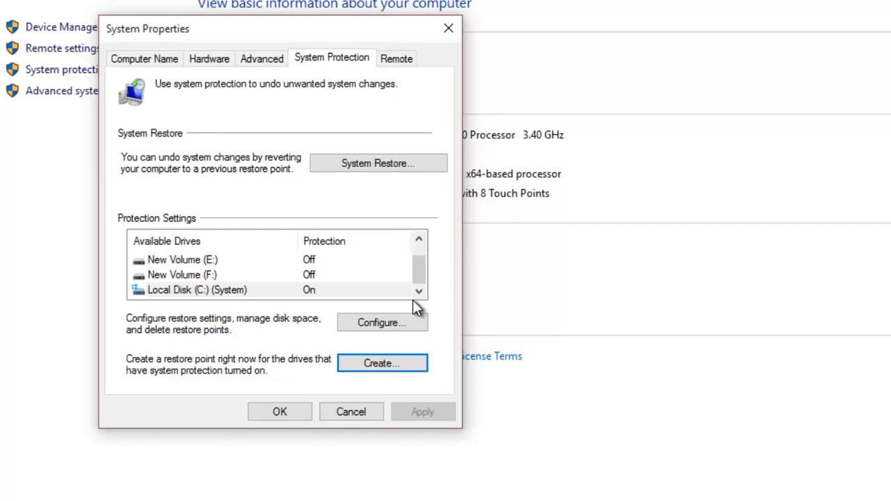
- Show more restore points, pick the 9/1/2015 3:44:43 PM Restore Operation point, and continue
left_click(372, 163)
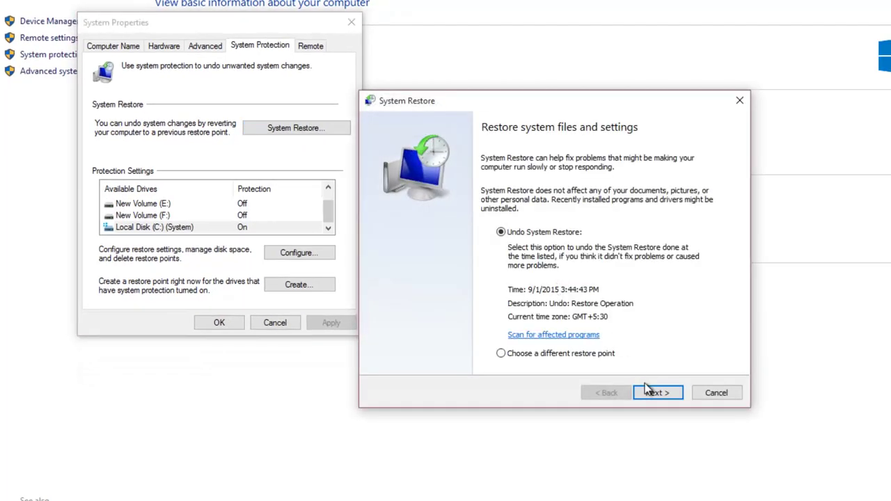
left_click(551, 357)
left_click(649, 392)
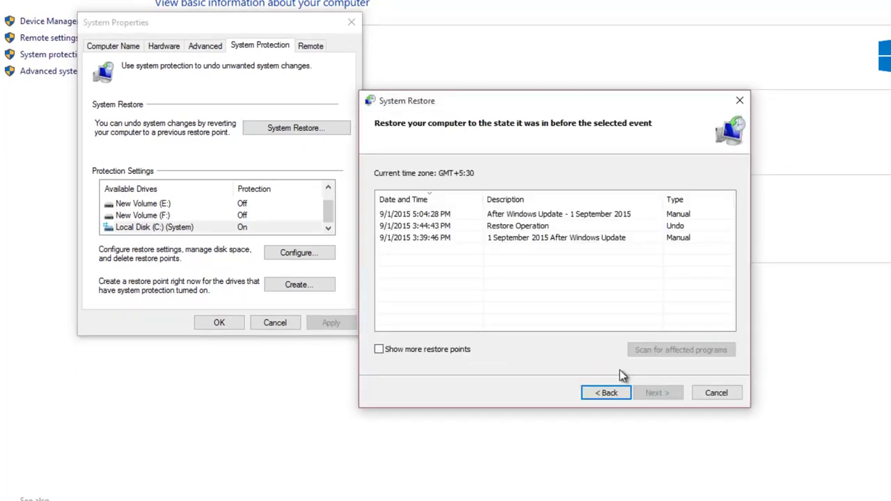
left_click(429, 350)
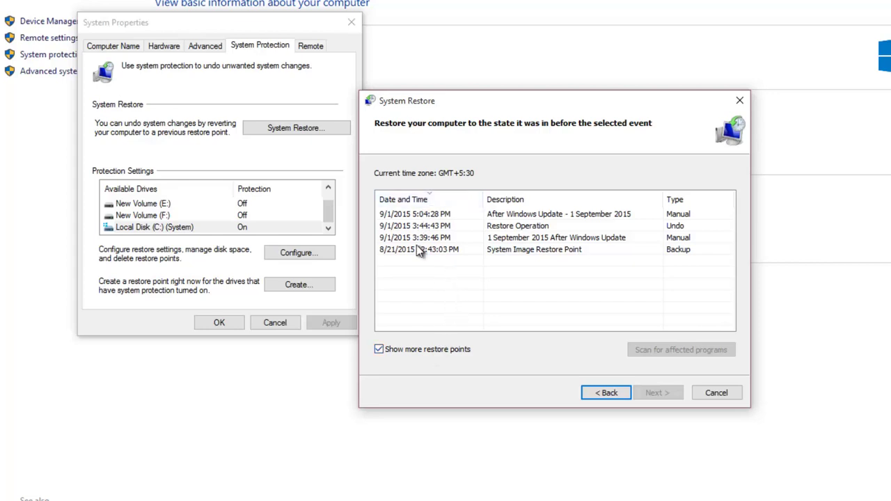
left_click(417, 227)
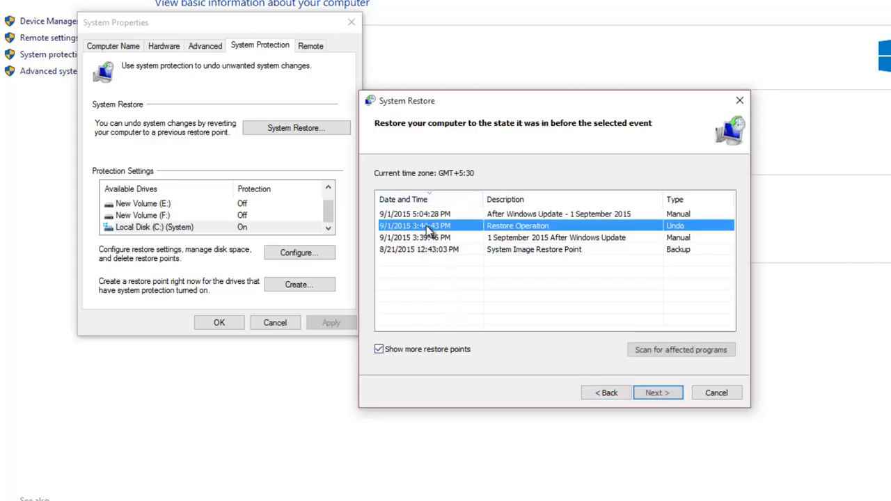
left_click(658, 395)
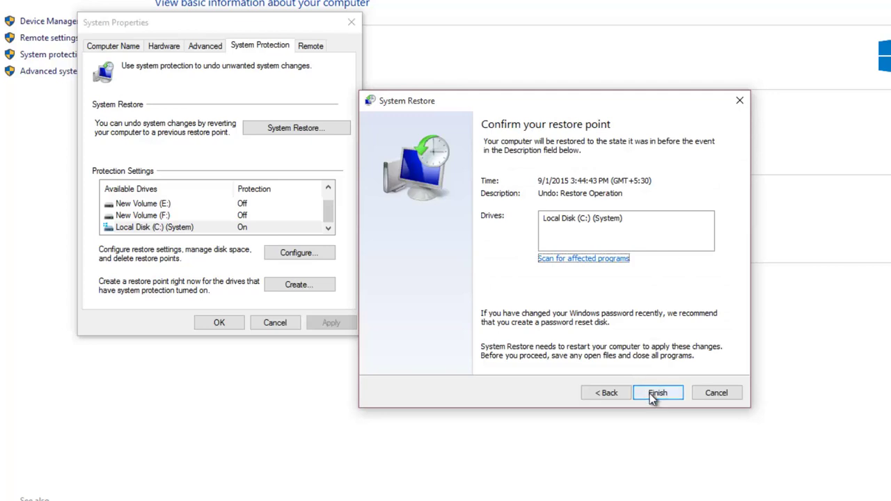
- Finish the wizard and confirm the warning to restore to 9/1/2015 3:44:43 PM
left_click(651, 394)
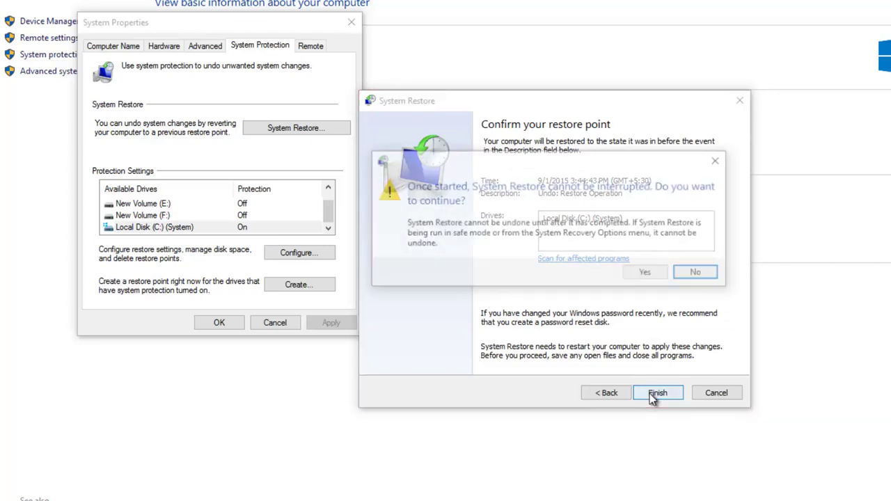
left_click(644, 274)
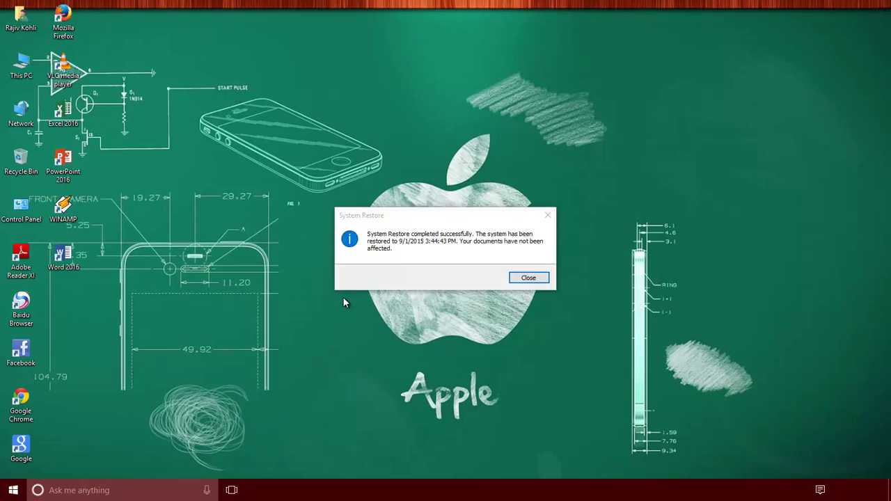
- Close the restore-completed notice and bring up Start's Shut down or sign out options
left_click(518, 278)
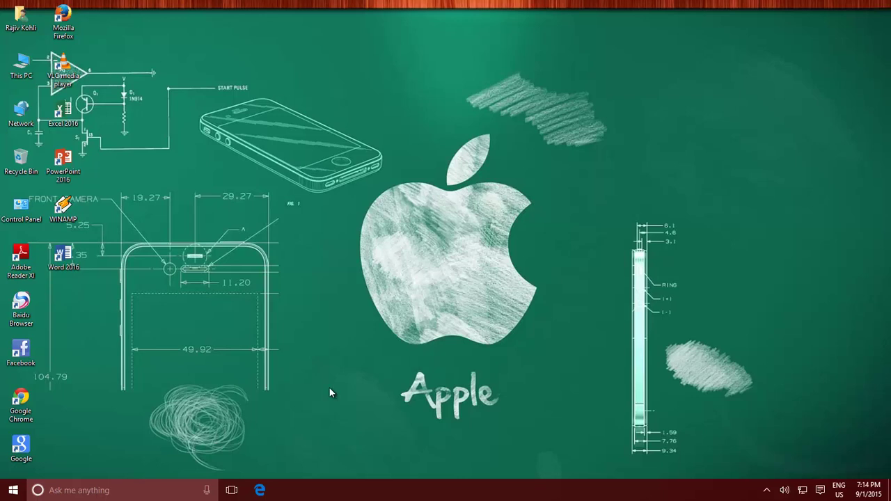
right_click(12, 490)
mouse_move(72, 468)
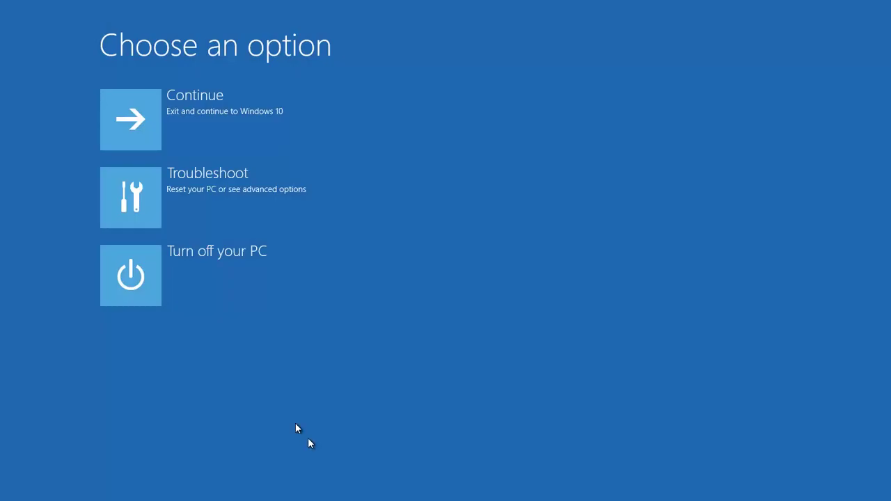
- Go to Troubleshoot, then Advanced options in the recovery environment
left_click(168, 202)
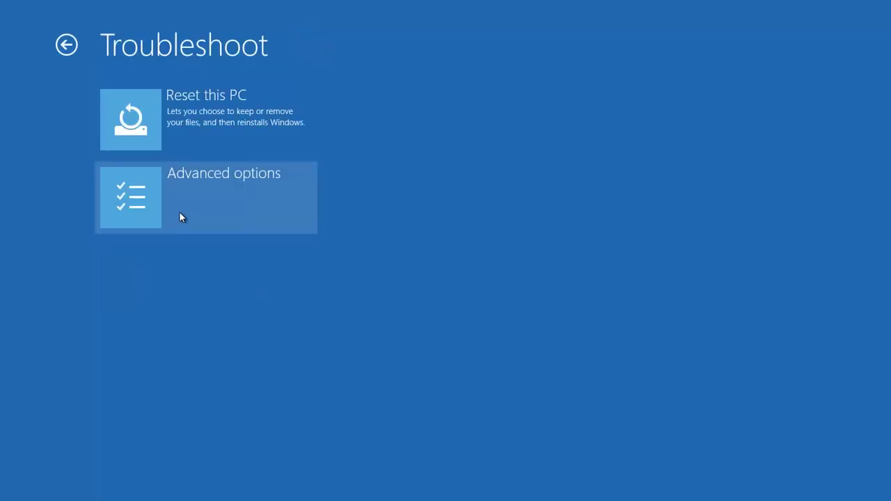
left_click(193, 201)
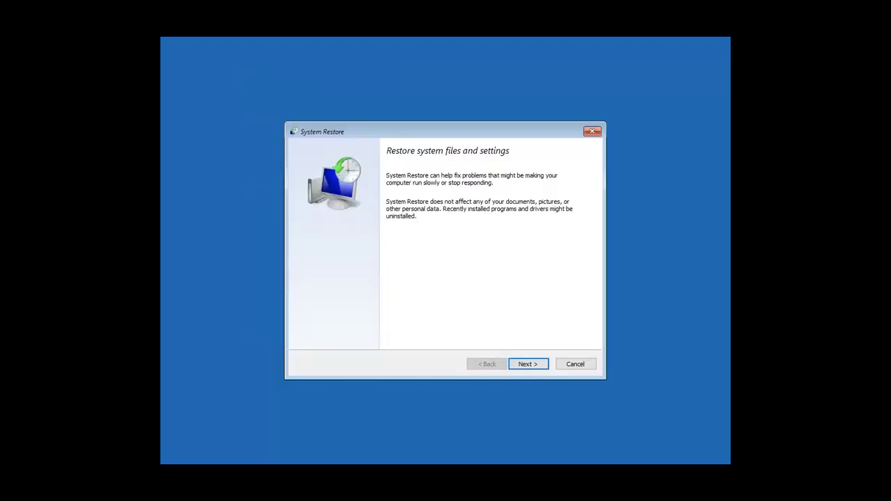
- Select the 9/1/2015 3:34:28 AM 'After Windows Update' restore point and proceed to its confirmation
left_click(525, 367)
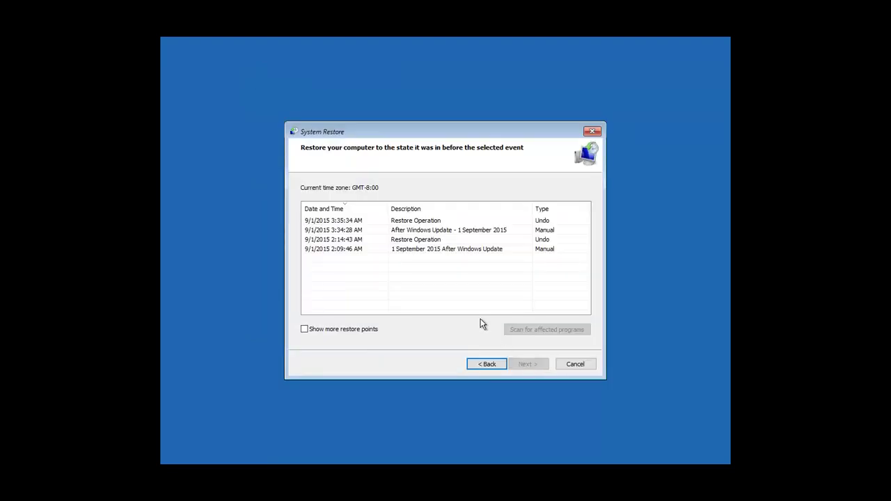
left_click(415, 230)
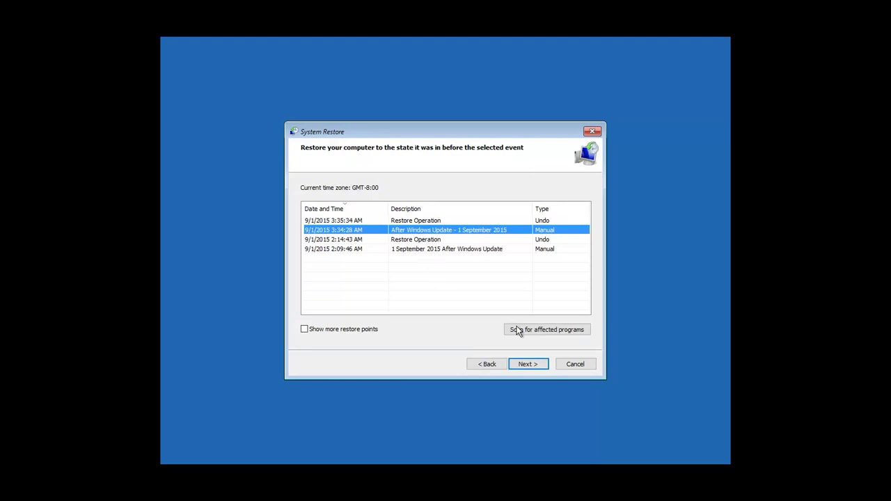
left_click(529, 363)
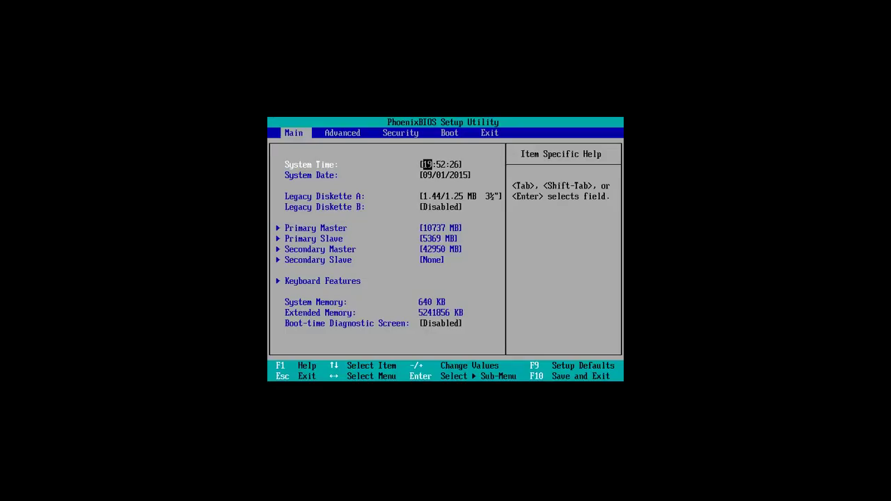
- Move CD-ROM Drive to the top of the PhoenixBIOS boot order, then accept Windows Setup language settings
key("Right")
key("Right")
key("Right")
key("Down")
key("Down")
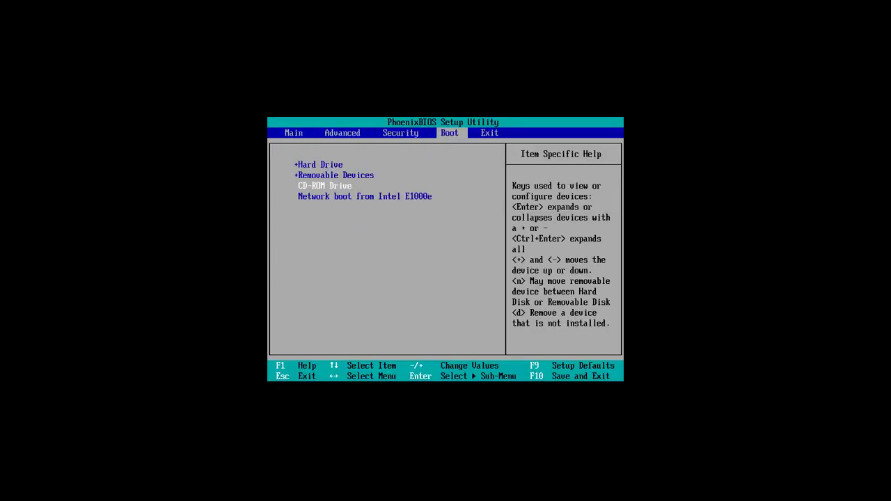
key("plus")
key("plus")
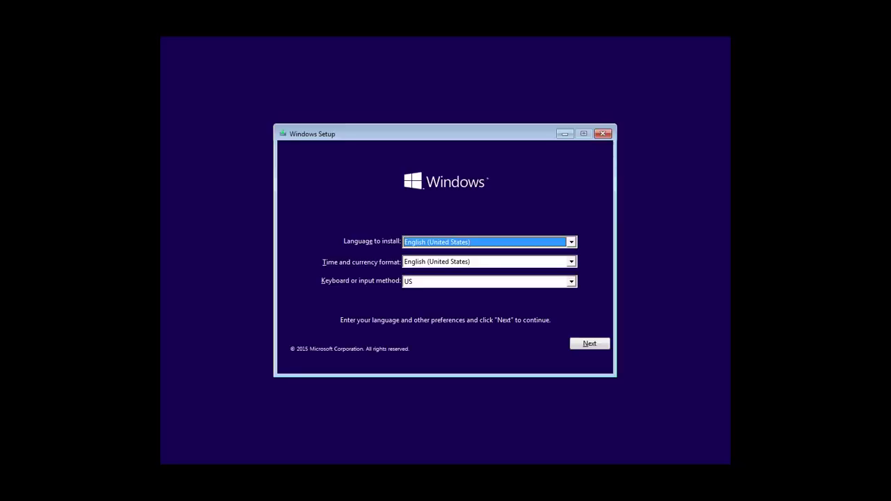
left_click(593, 344)
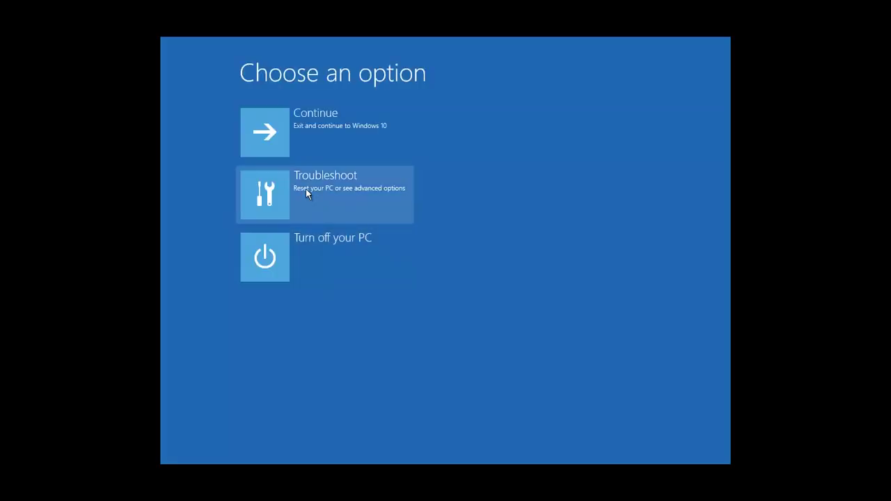
- Launch System Restore for Windows 10 via Troubleshoot and Advanced options
left_click(305, 189)
left_click(307, 193)
left_click(314, 126)
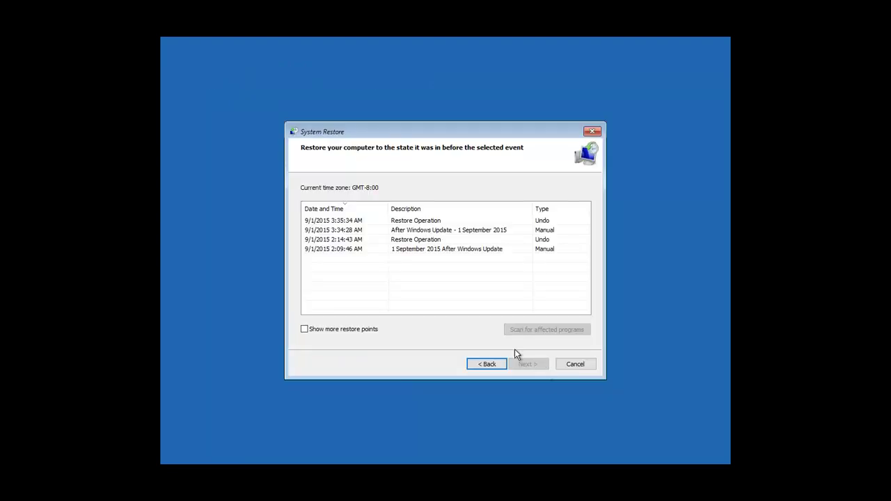
- Show more restore points and choose the 9/1/2015 2:14:43 AM 'Undo: Restore Operation' point
left_click(368, 331)
left_click(427, 239)
left_click(541, 367)
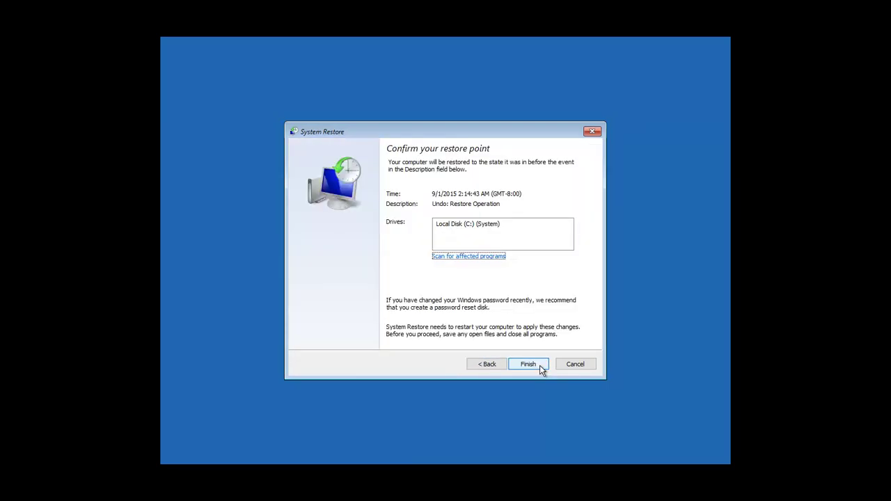